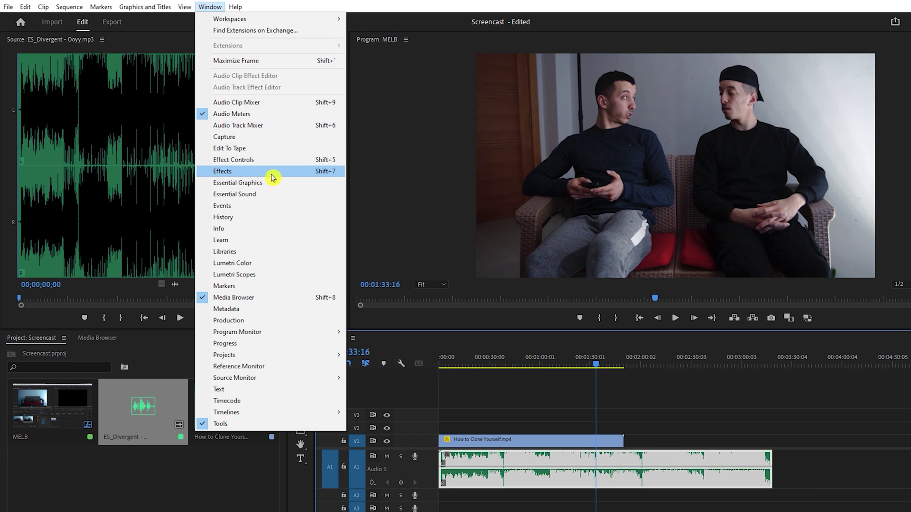
# - Tag the ES_Divergent clip as Music in Essential Sound and enable Duration
pyautogui.click(260, 194)
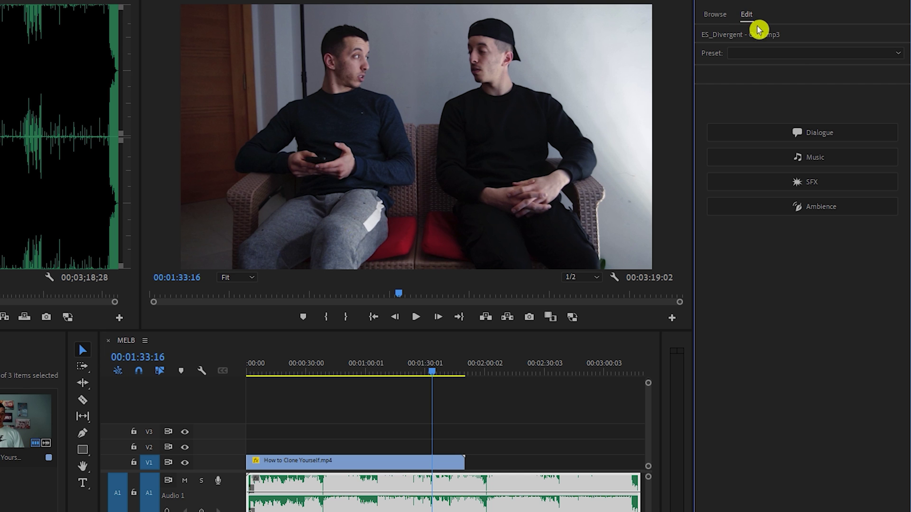
pyautogui.click(830, 159)
pyautogui.click(891, 124)
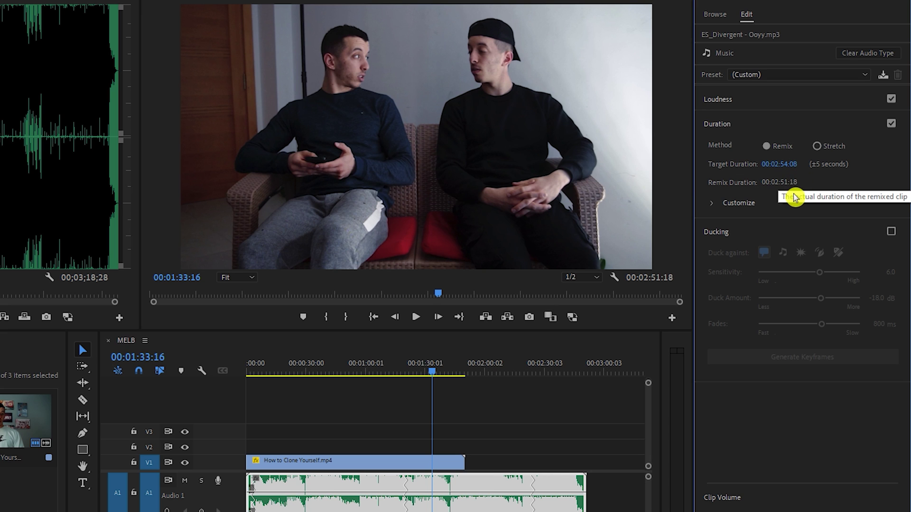
# - Set the remix target duration to 00:01:50:28 and raise the Customize segments value
pyautogui.moveTo(789, 167); pyautogui.dragTo(740, 167)
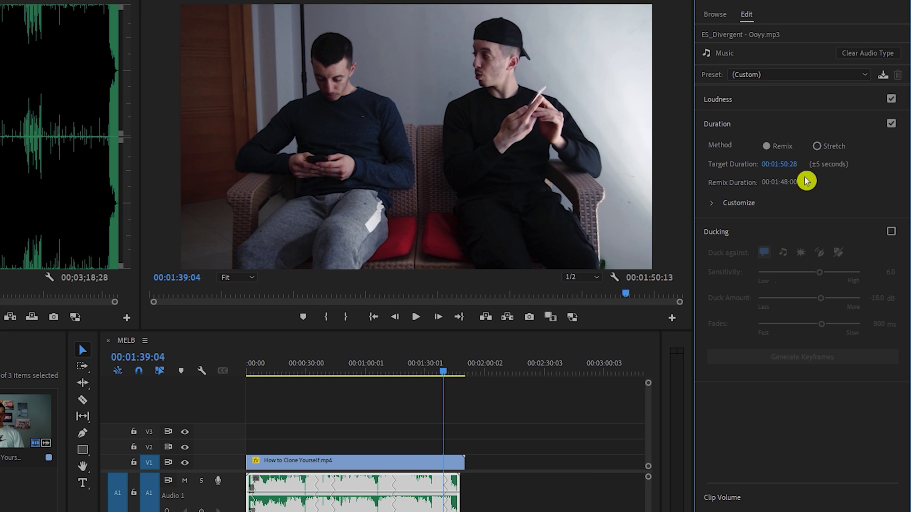
pyautogui.click(812, 202)
pyautogui.click(526, 502)
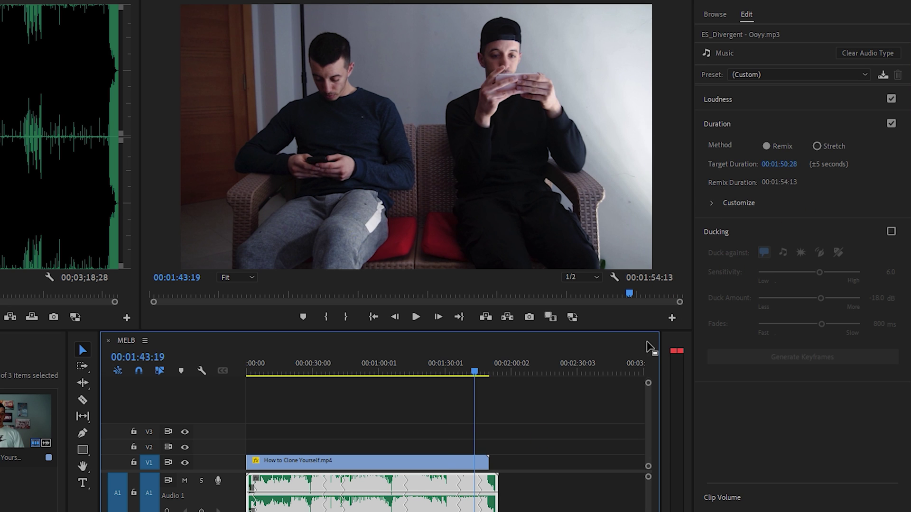
pyautogui.click(720, 210)
pyautogui.moveTo(824, 229); pyautogui.dragTo(850, 253)
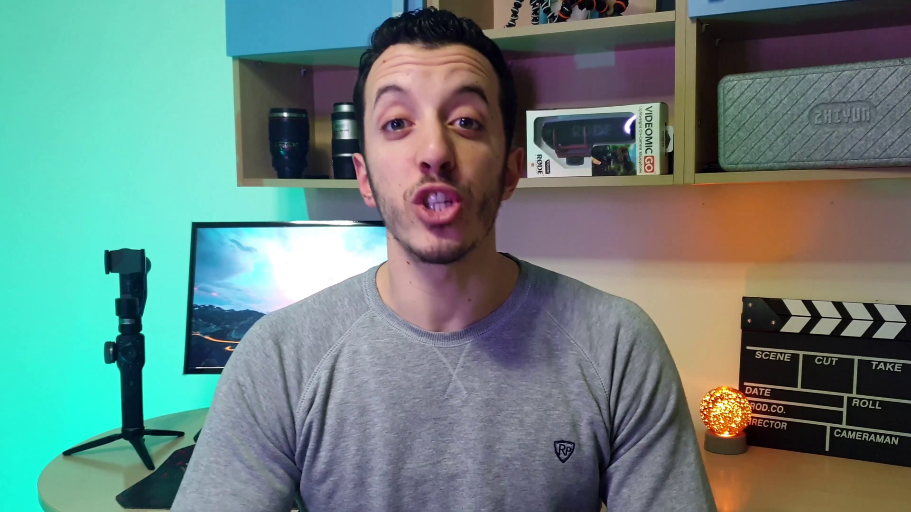
pyautogui.click(251, 8)
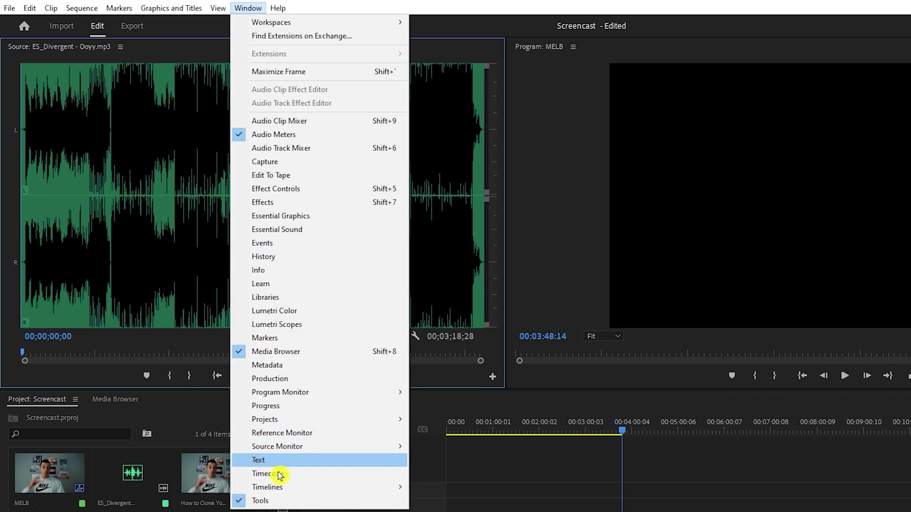
# - Create a transcription of the MELB sequence from Audio 1 in English
pyautogui.click(268, 460)
pyautogui.click(255, 243)
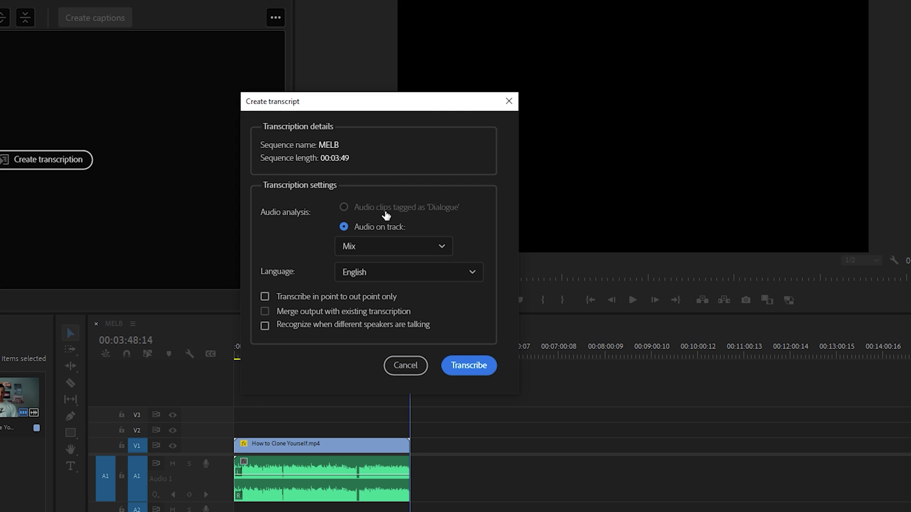
pyautogui.click(387, 246)
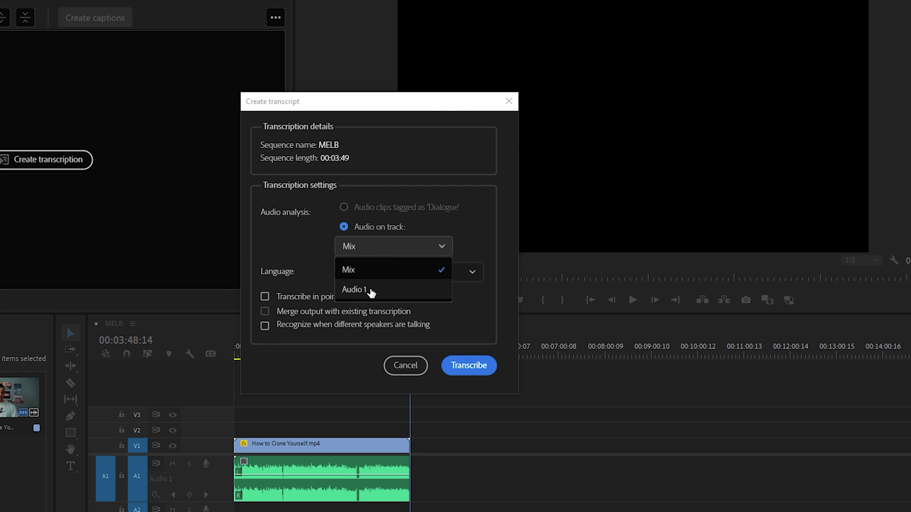
pyautogui.click(357, 289)
pyautogui.click(377, 272)
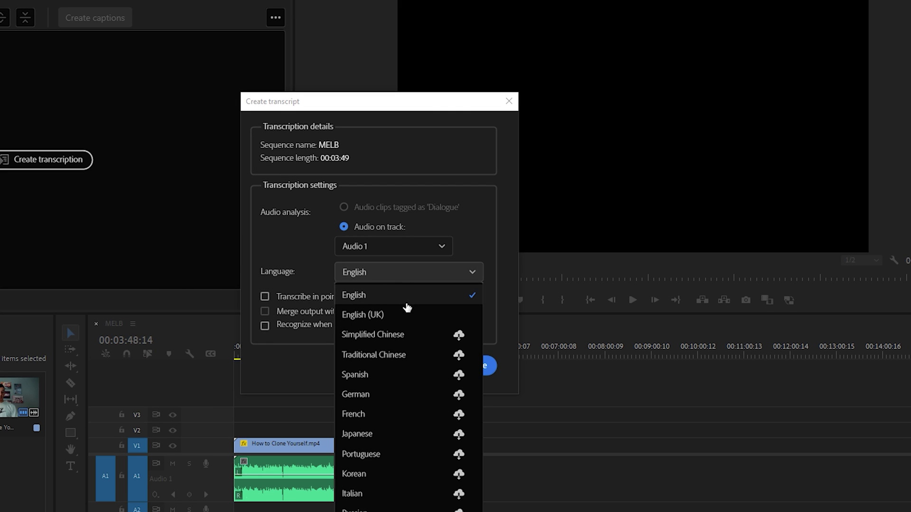
pyautogui.click(374, 299)
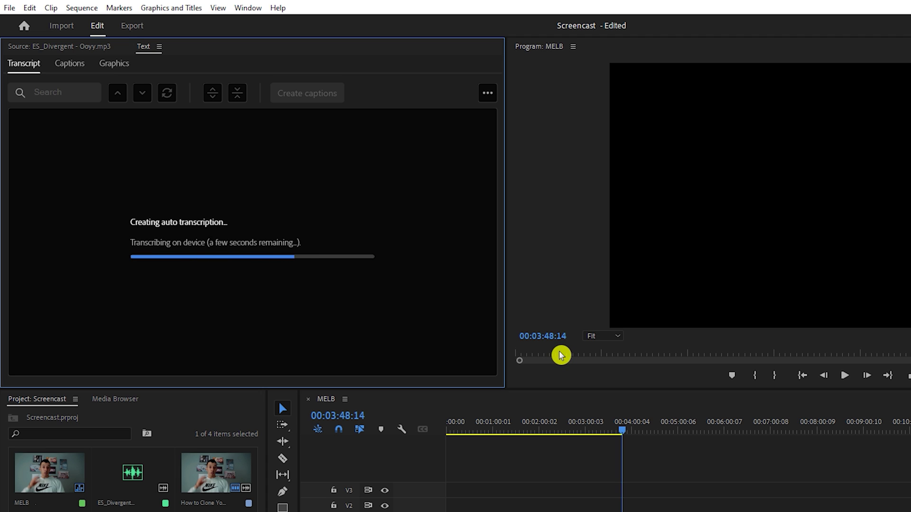
# - Correct the misheard "no later" in the second paragraph to "null layer"
pyautogui.click(372, 264)
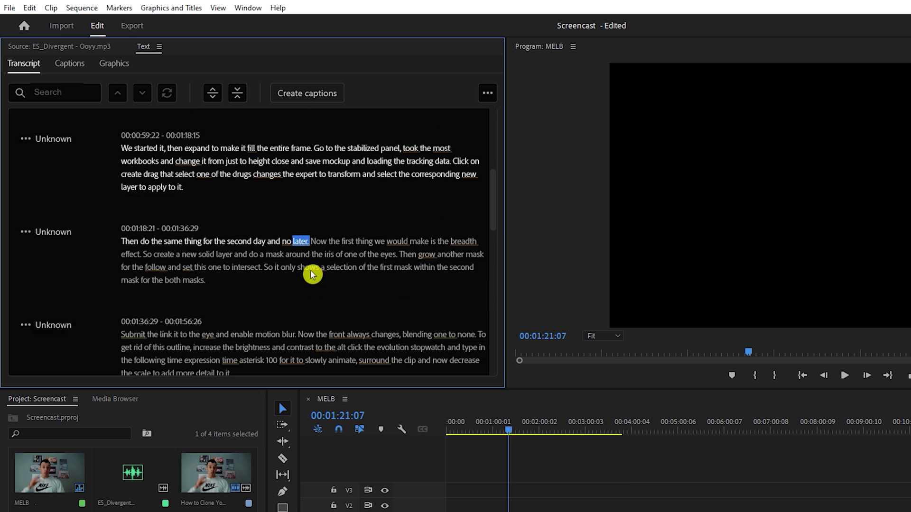
pyautogui.click(349, 234)
pyautogui.press('BackSpace')
pyautogui.press('BackSpace')
pyautogui.press('BackSpace')
pyautogui.press('BackSpace')
pyautogui.press('BackSpace')
pyautogui.press('BackSpace')
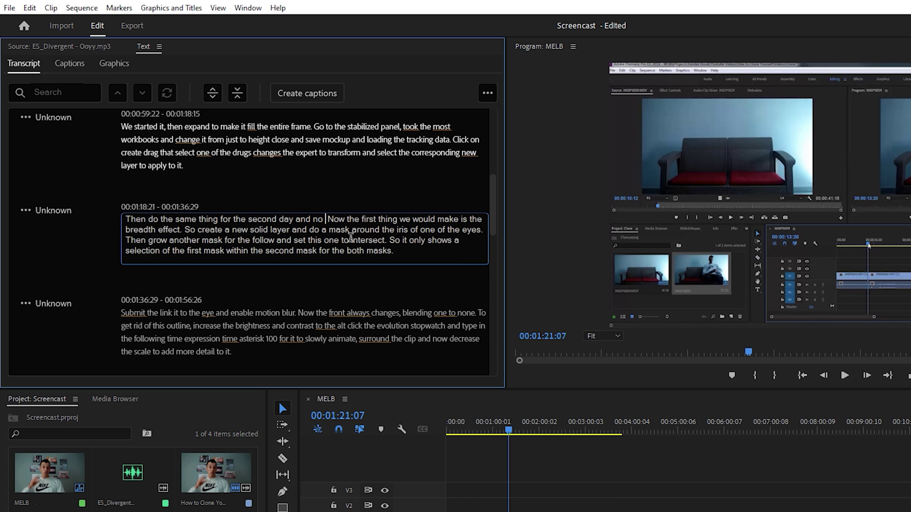
pyautogui.write('later.')
pyautogui.click(215, 199)
# - Rename the Unknown speaker to the presenter's name and bring up Create captions
pyautogui.click(67, 210)
pyautogui.click(62, 258)
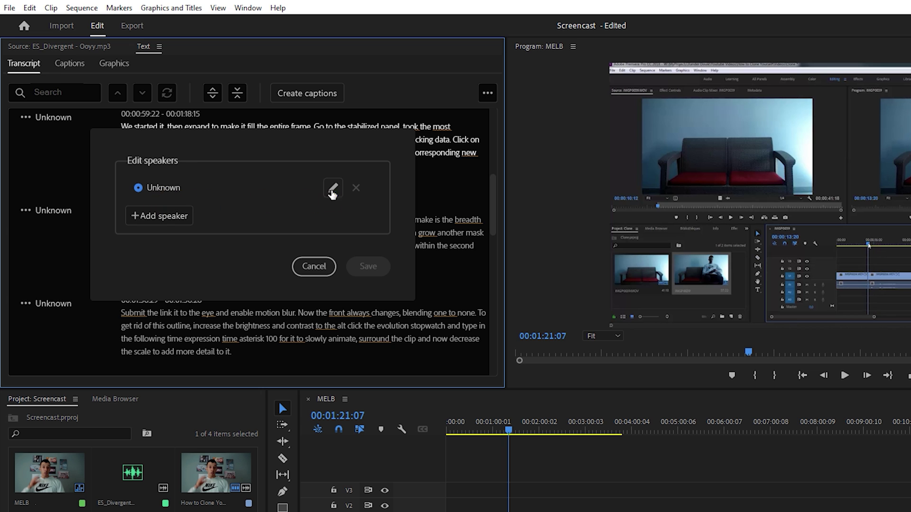
pyautogui.click(332, 199)
pyautogui.write('Xander')
pyautogui.click(386, 263)
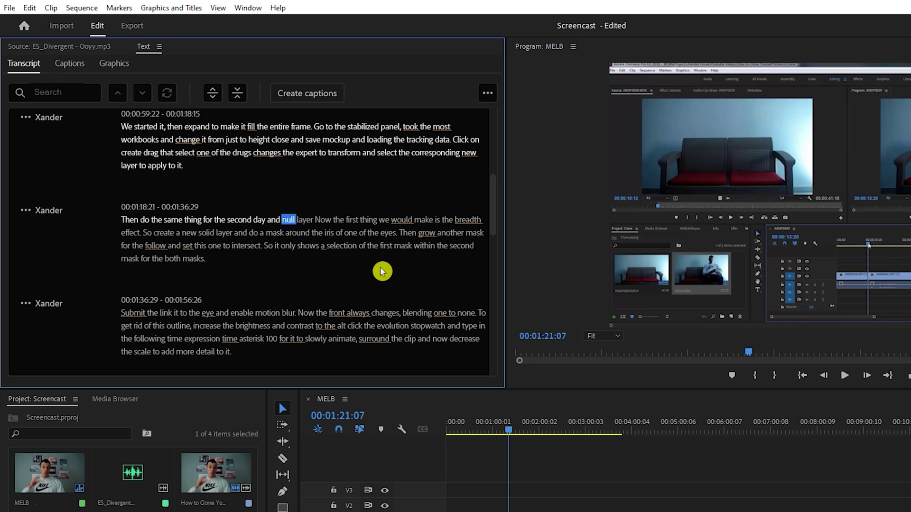
pyautogui.click(311, 95)
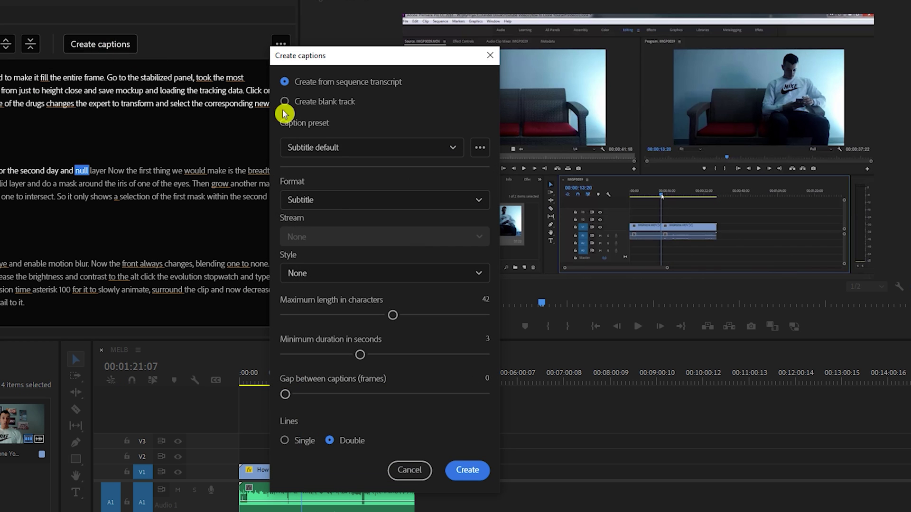
# - Create Subtitle-format captions with no style and a 3.2-second minimum duration
pyautogui.click(327, 202)
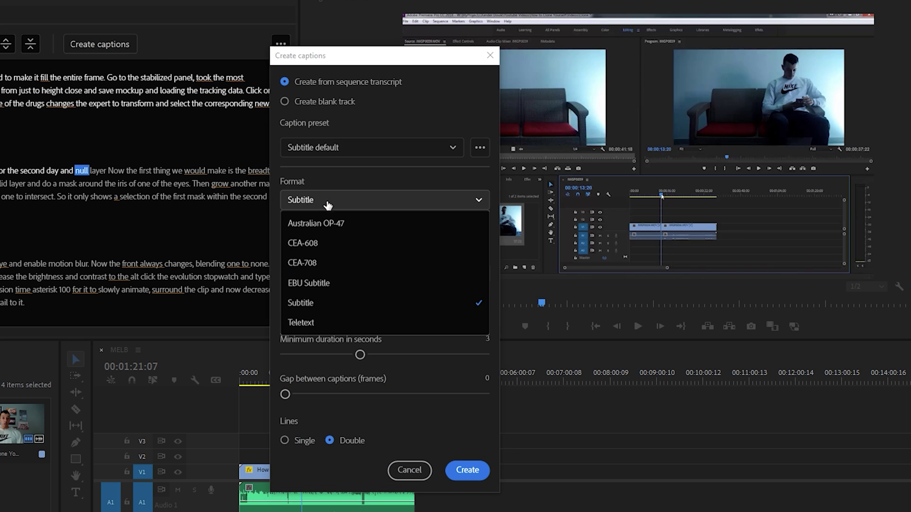
pyautogui.click(328, 308)
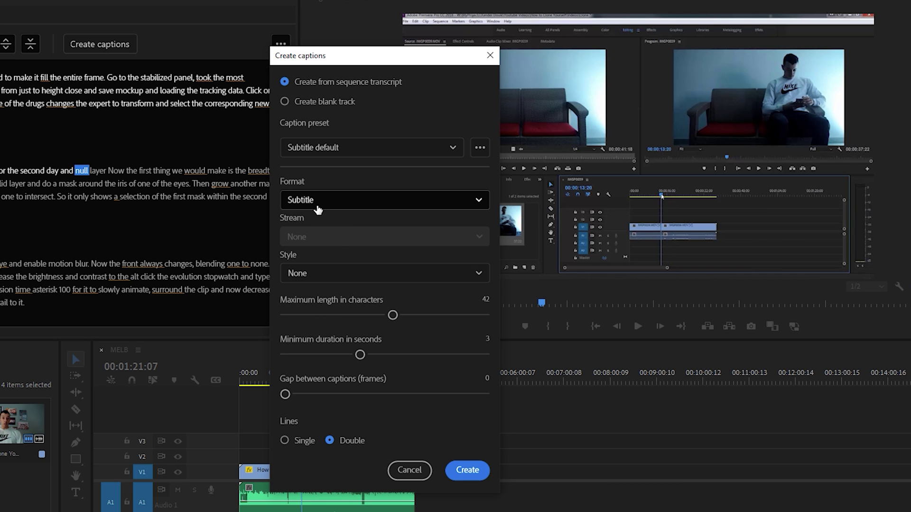
pyautogui.click(348, 239)
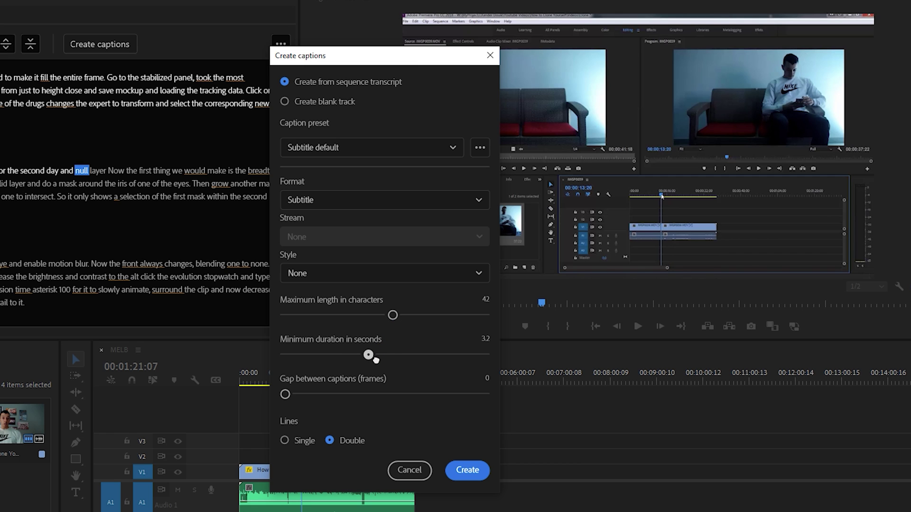
pyautogui.click(325, 273)
pyautogui.click(325, 274)
pyautogui.click(387, 319)
pyautogui.click(467, 469)
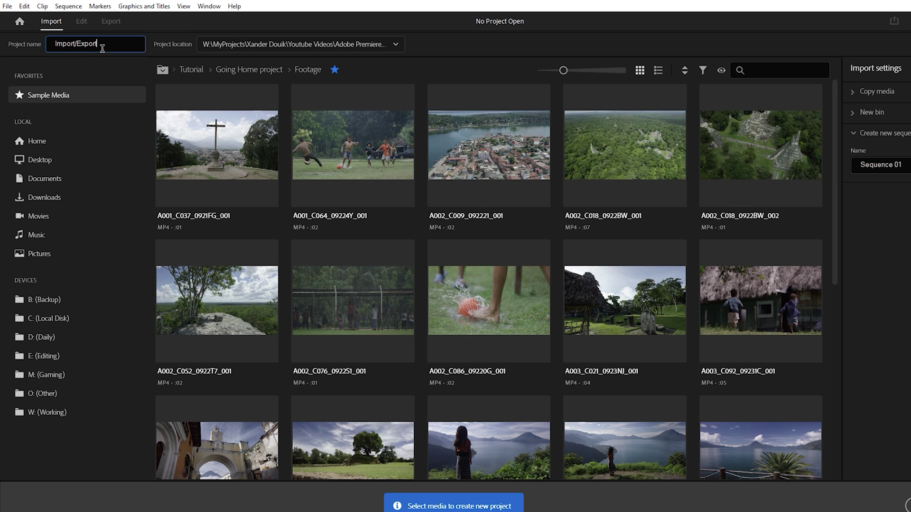
# - Select the A002_C009_092221_001 clip for import in Import mode
pyautogui.click(227, 48)
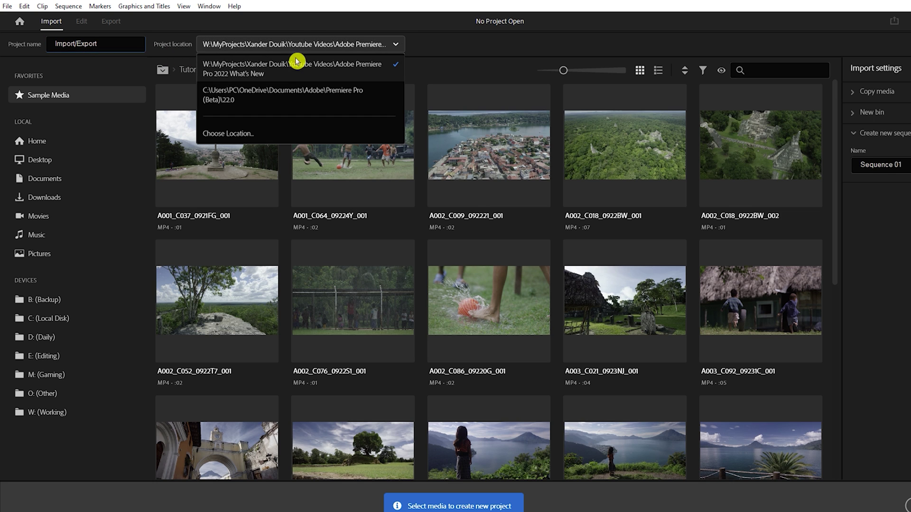
pyautogui.click(394, 47)
pyautogui.moveTo(846, 185); pyautogui.dragTo(845, 143)
pyautogui.click(494, 148)
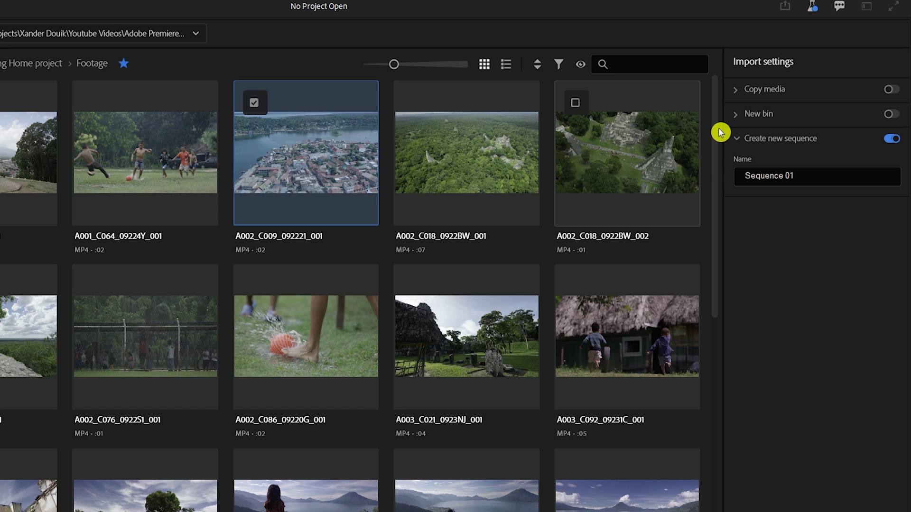
# - Turn off Copy media, New bin and Create new sequence, then import the clip
pyautogui.click(898, 92)
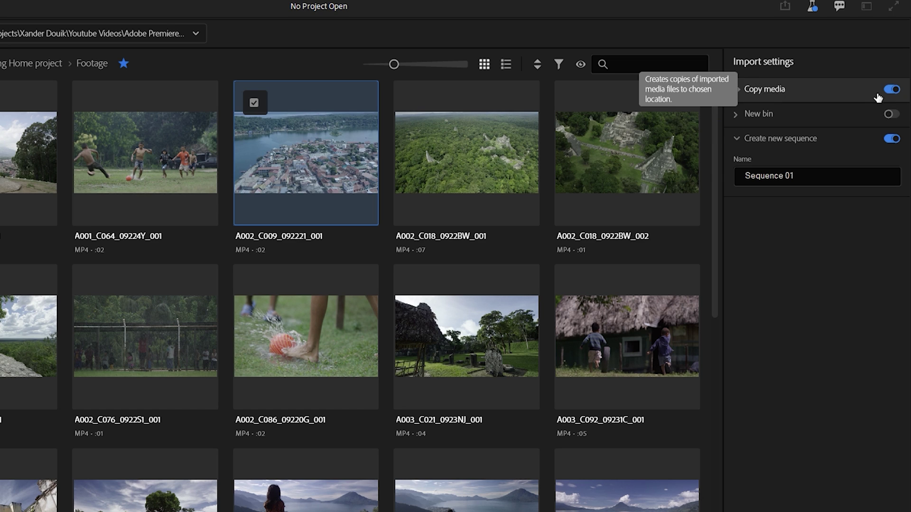
pyautogui.click(740, 91)
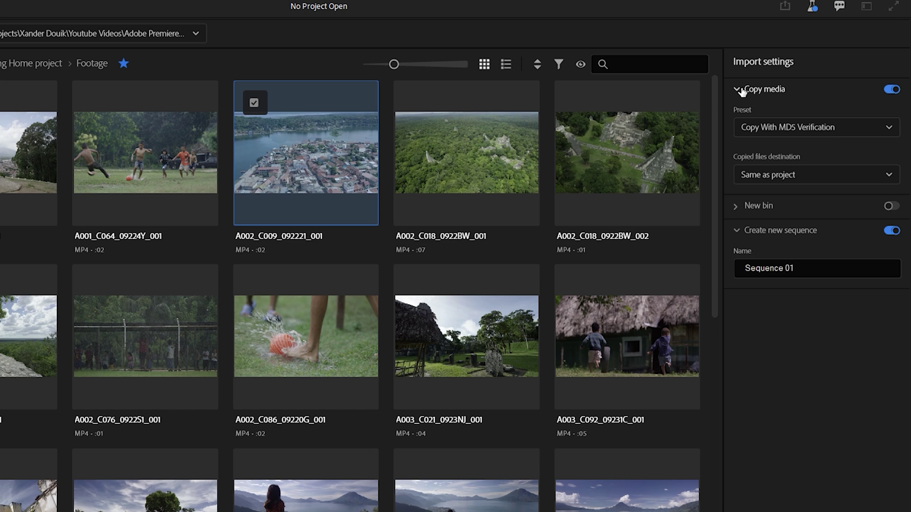
pyautogui.click(740, 90)
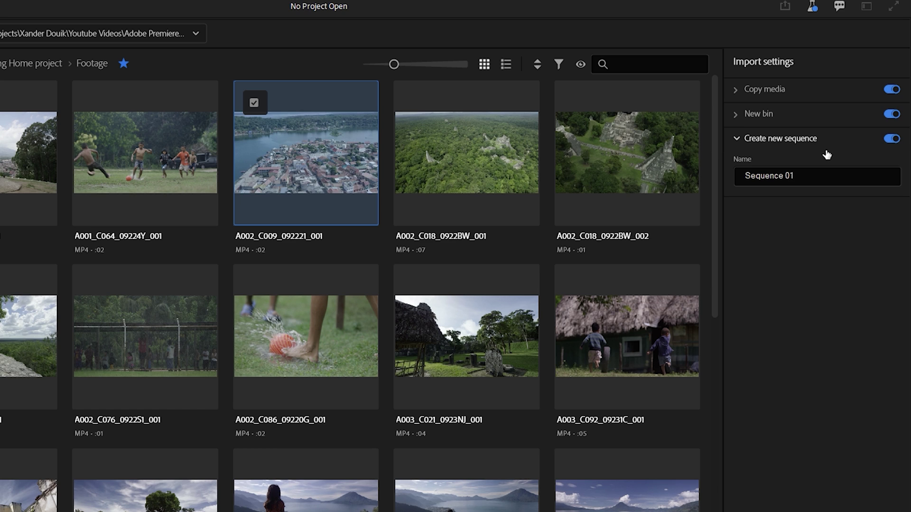
pyautogui.click(892, 89)
pyautogui.click(892, 114)
pyautogui.click(892, 139)
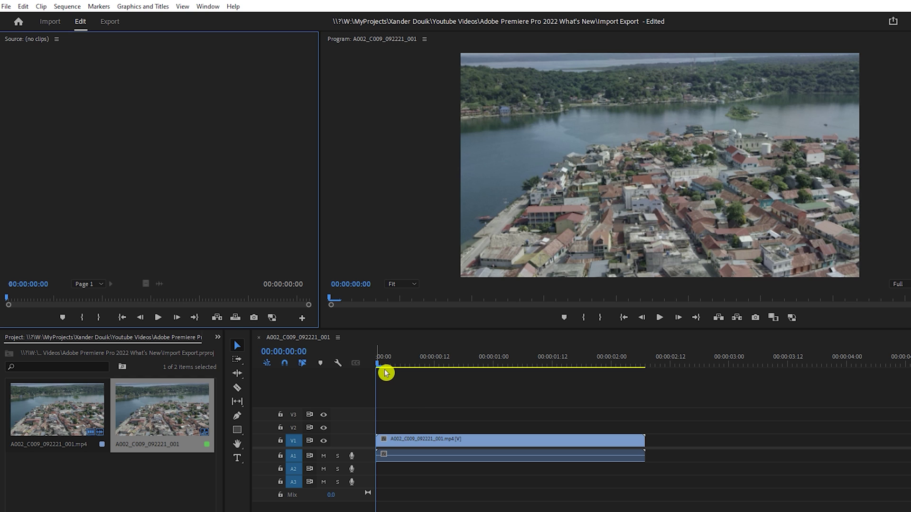
pyautogui.moveTo(386, 372); pyautogui.dragTo(364, 397)
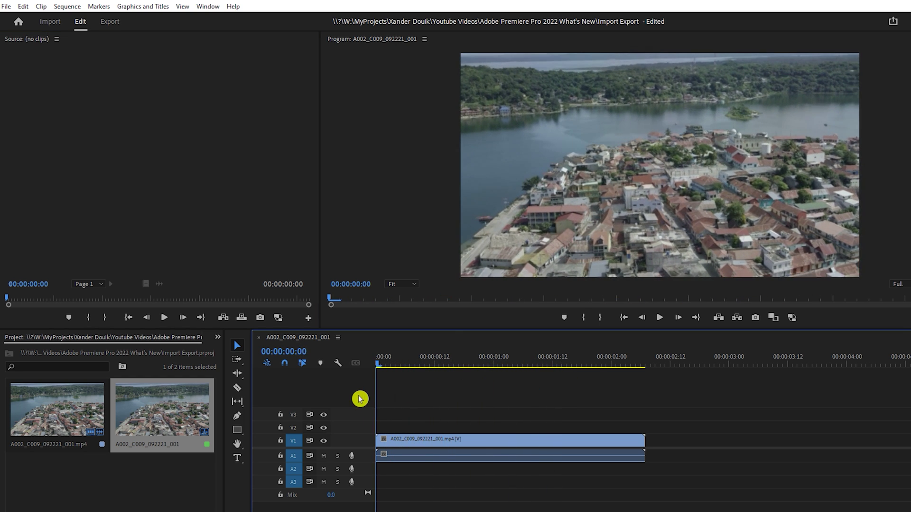
# - Switch to Export mode and browse all presets in the Preset Manager
pyautogui.click(112, 23)
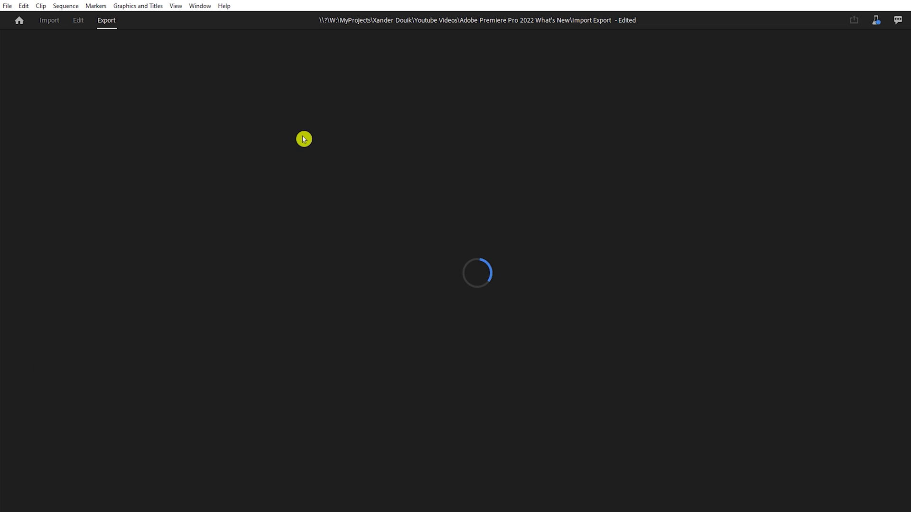
pyautogui.click(349, 154)
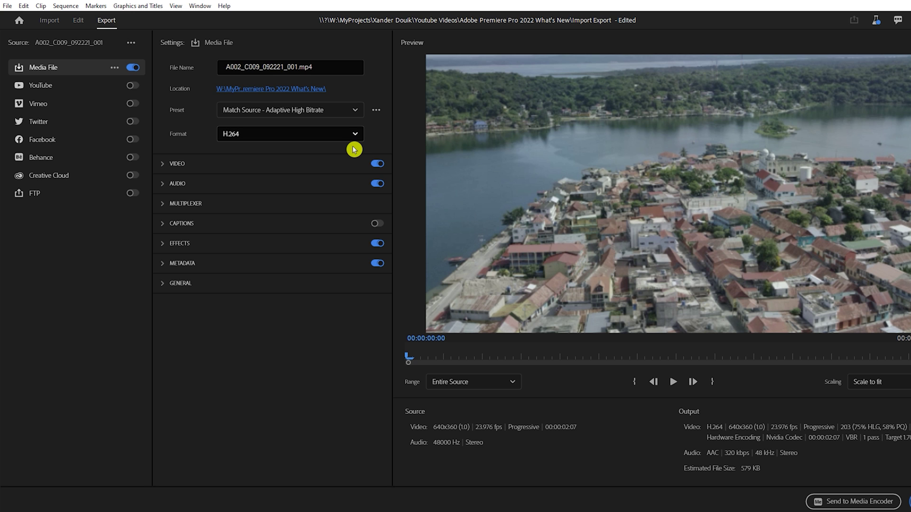
pyautogui.click(242, 112)
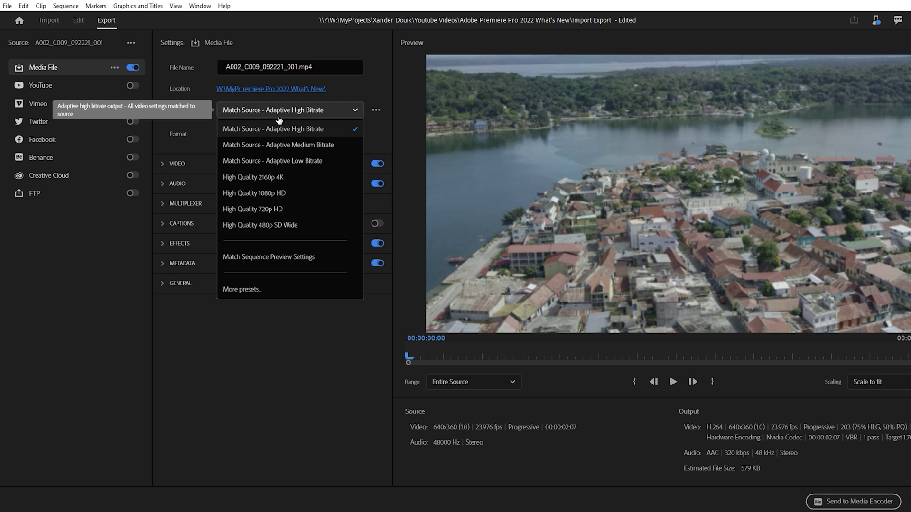
pyautogui.click(264, 290)
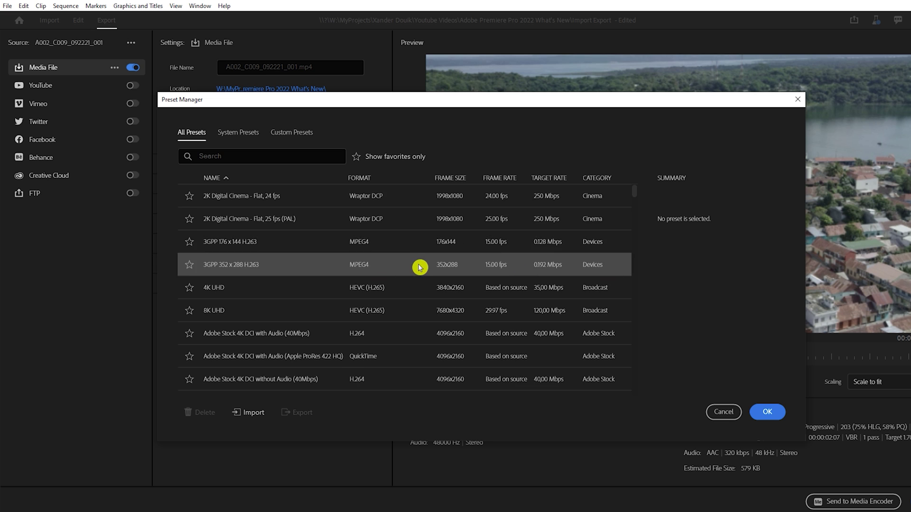
# - Star Apple ProRes 4444 XQ PQ as a favourite and choose it as the export preset
pyautogui.scroll(-10, 295, 283)
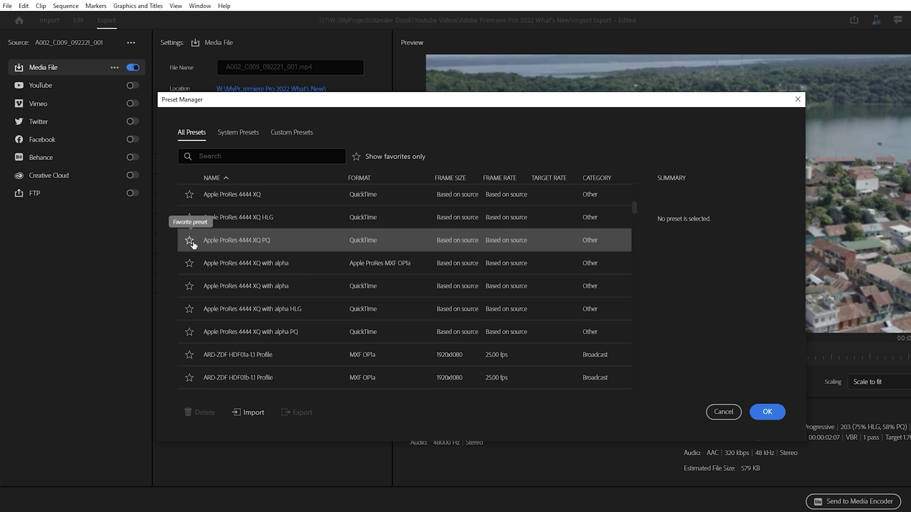
pyautogui.click(189, 241)
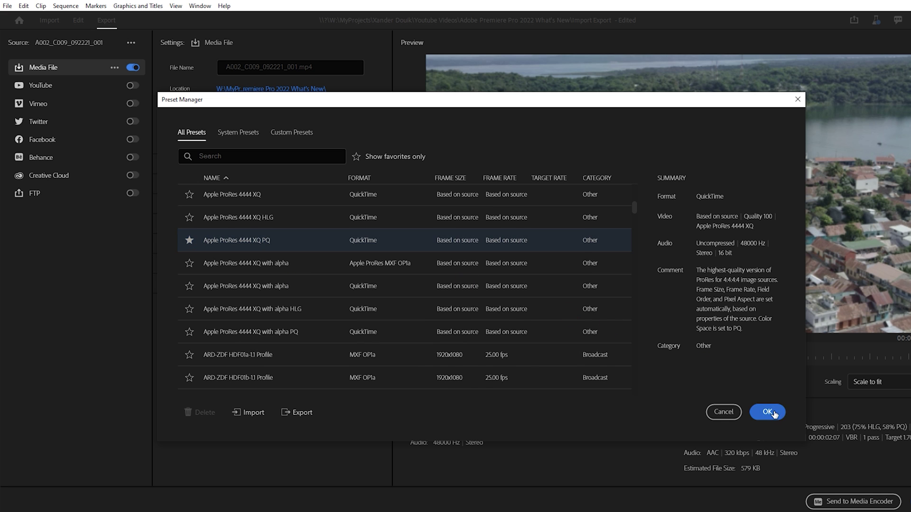
pyautogui.click(767, 411)
pyautogui.click(290, 110)
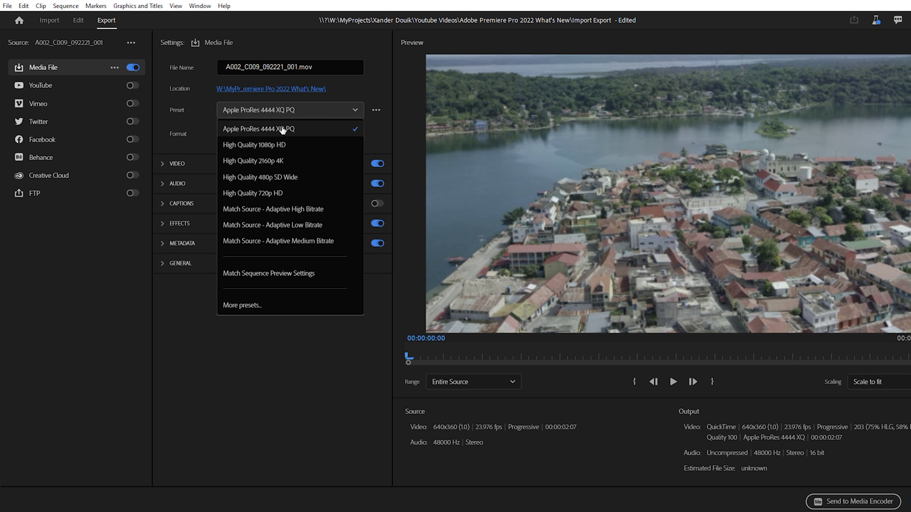
pyautogui.click(356, 117)
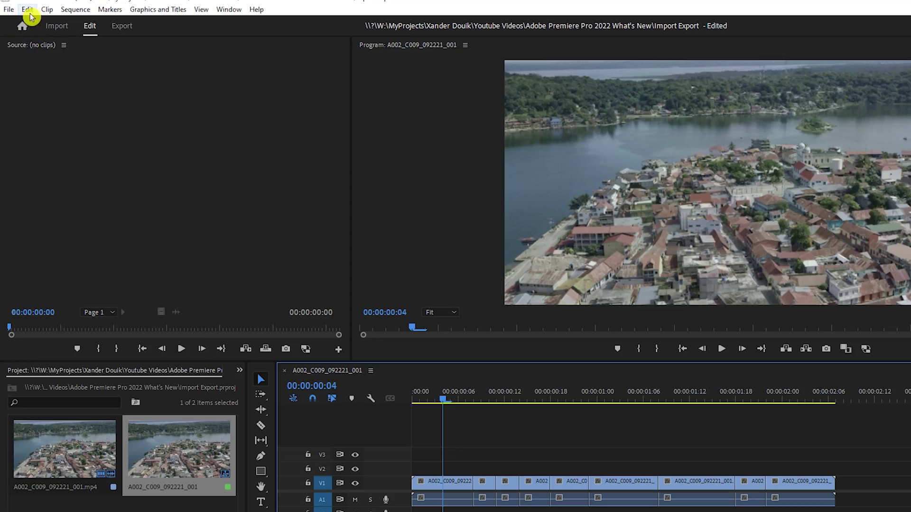
# - Assign + (Num) to Restore Trim Selection, save the shortcuts, and select two edit points
pyautogui.click(27, 9)
pyautogui.click(88, 380)
pyautogui.write('restore trim')
pyautogui.click(210, 348)
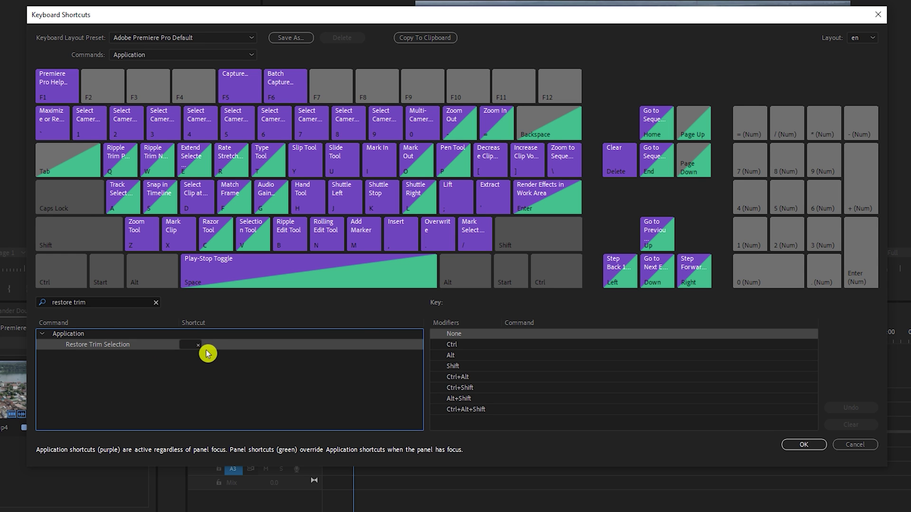
pyautogui.press('KP_Add')
pyautogui.click(206, 377)
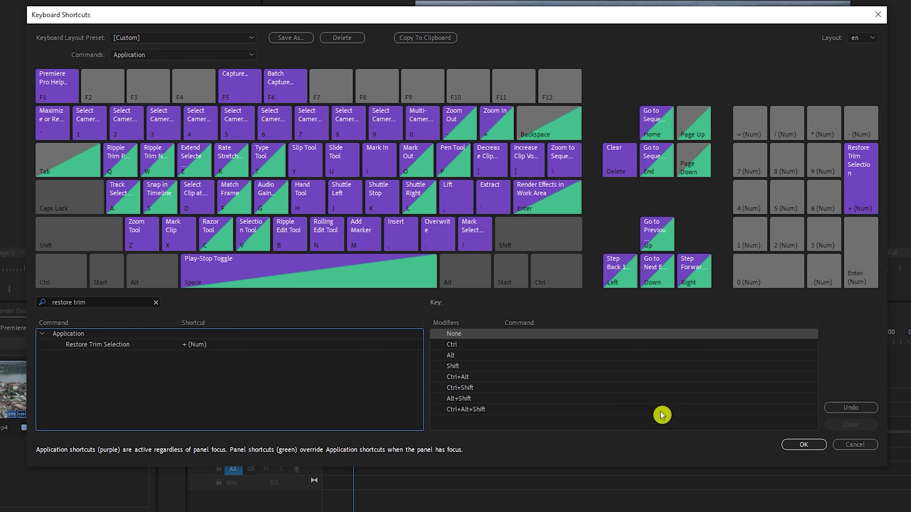
pyautogui.click(806, 446)
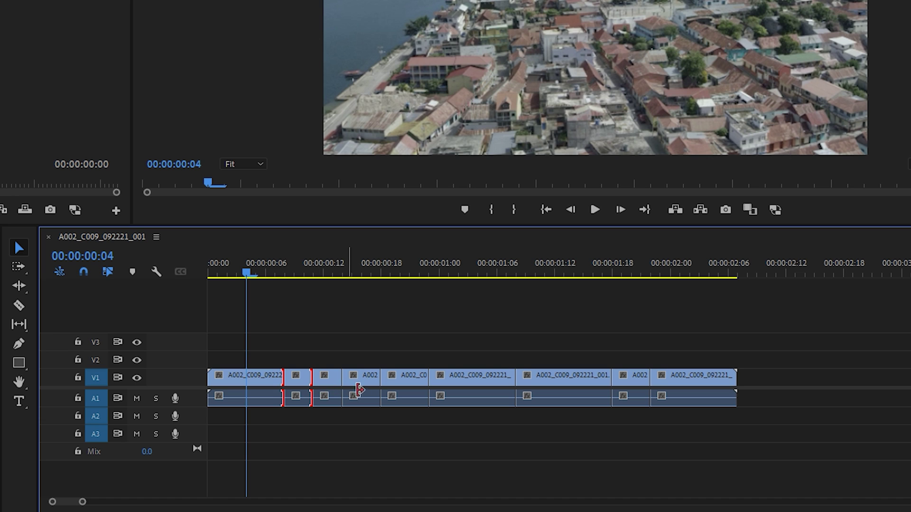
pyautogui.keyDown('shift'); pyautogui.click(380, 390); pyautogui.keyUp('shift')
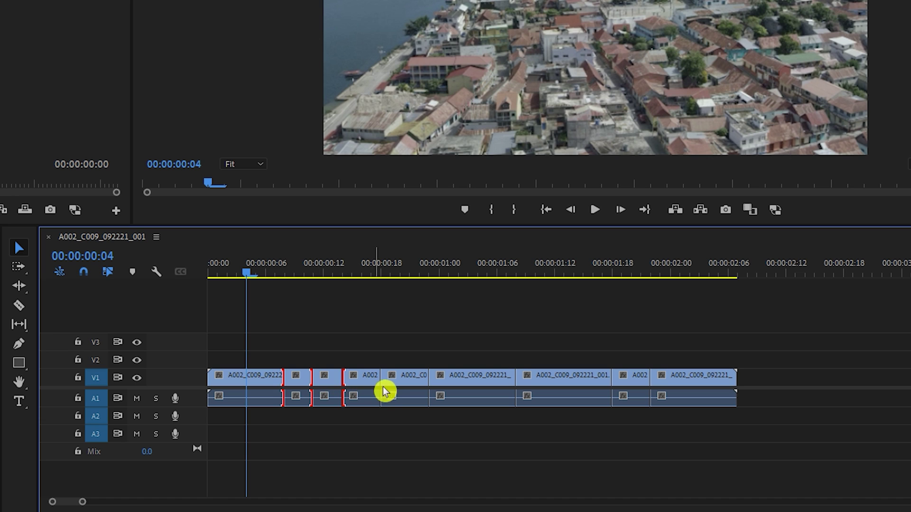
# - Add another V1/A1 edit point to the trim selection
pyautogui.keyDown('shift'); pyautogui.click(522, 385); pyautogui.keyUp('shift')
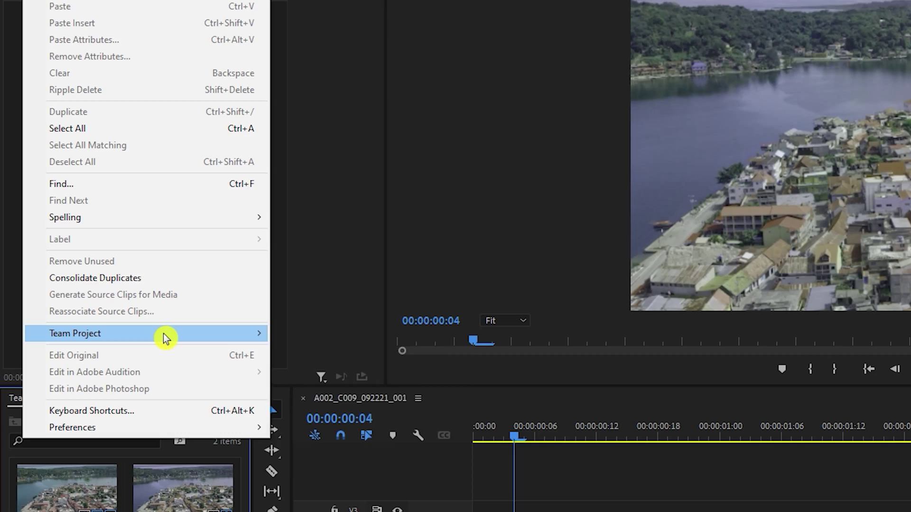
pyautogui.moveTo(165, 334)
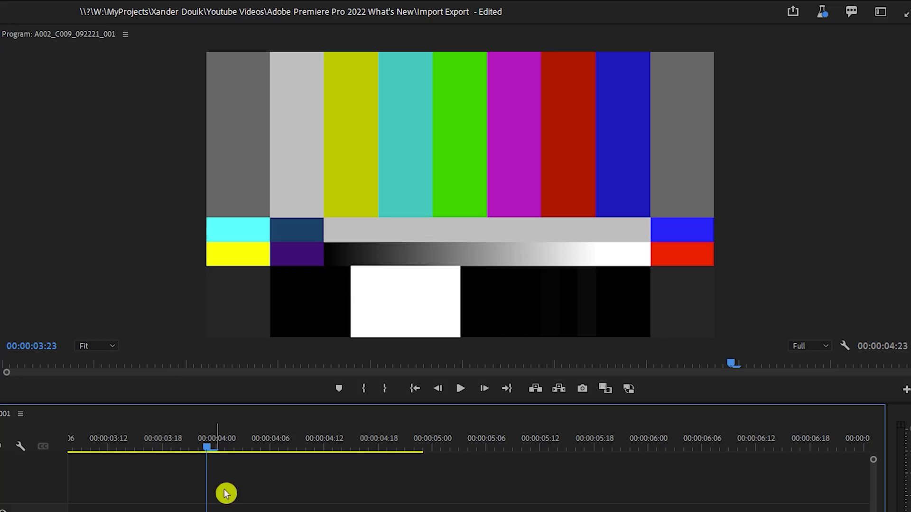